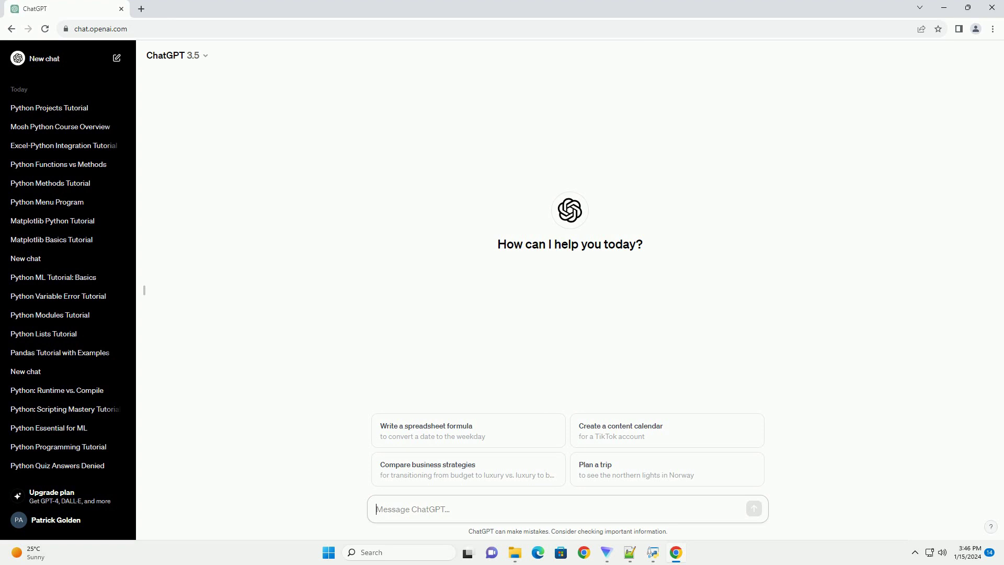
type("write an informative tutorial about n in python with code example")
Send the request for an informative Python tutorial about n with a code example
key("Return")
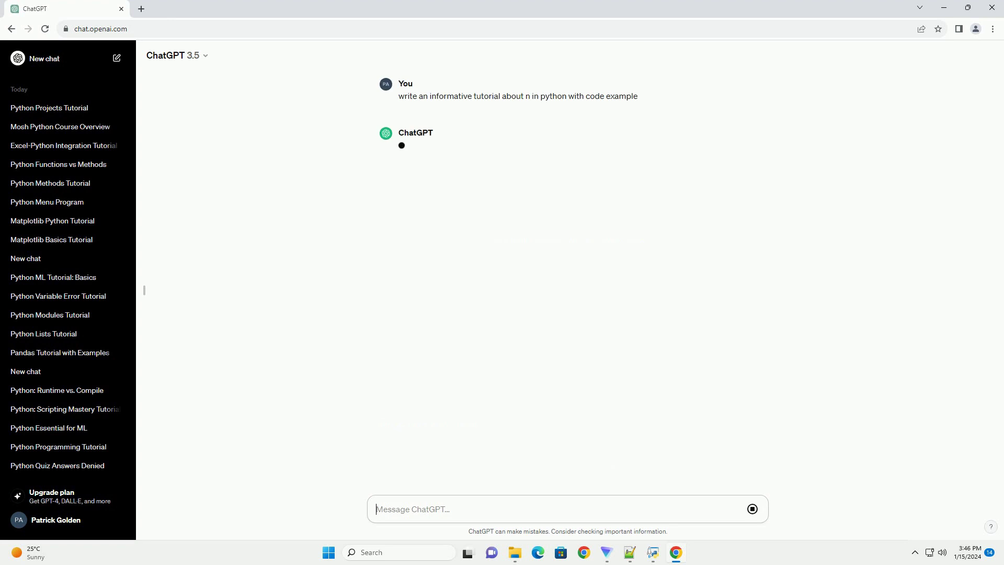